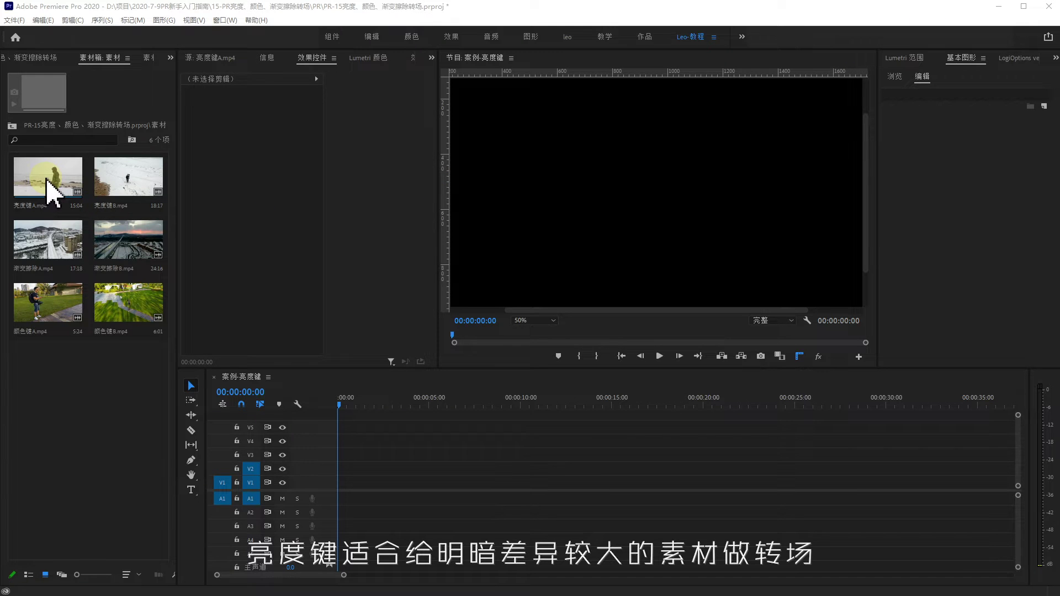
Place 亮度键A.mp4 on V2 at the sequence start and 亮度键B.mp4 video-only on V1, overlapping its end from about 00:00:11:07
{"action": "double_click", "coordinate": [49, 187]}
{"action": "left_click_drag", "start_coordinate": [342, 335], "coordinate": [344, 464]}
{"action": "left_click", "coordinate": [344, 335]}
{"action": "double_click", "coordinate": [128, 176]}
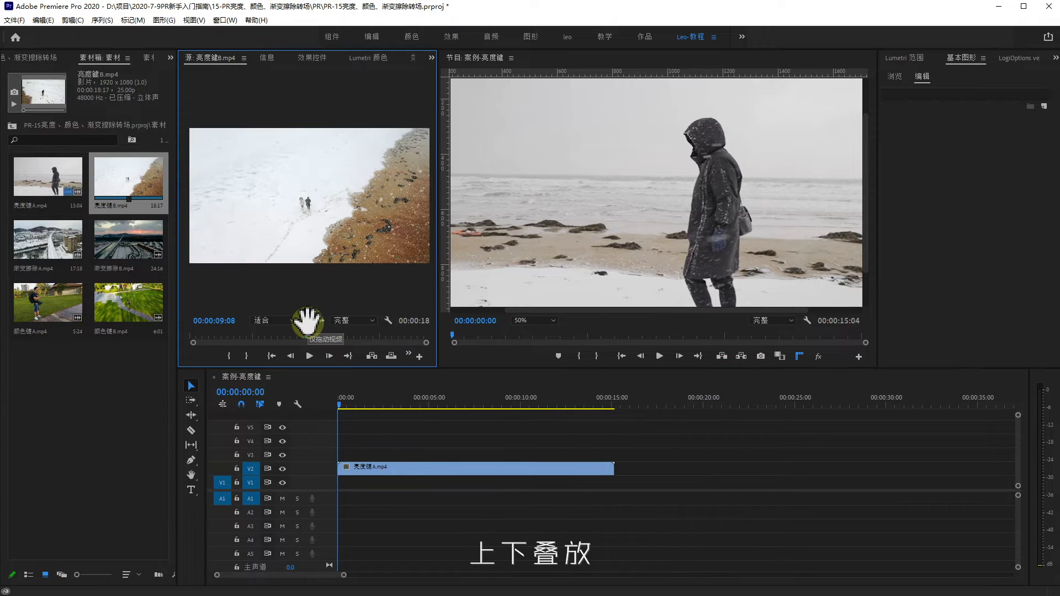
{"action": "left_click_drag", "start_coordinate": [307, 325], "coordinate": [624, 487]}
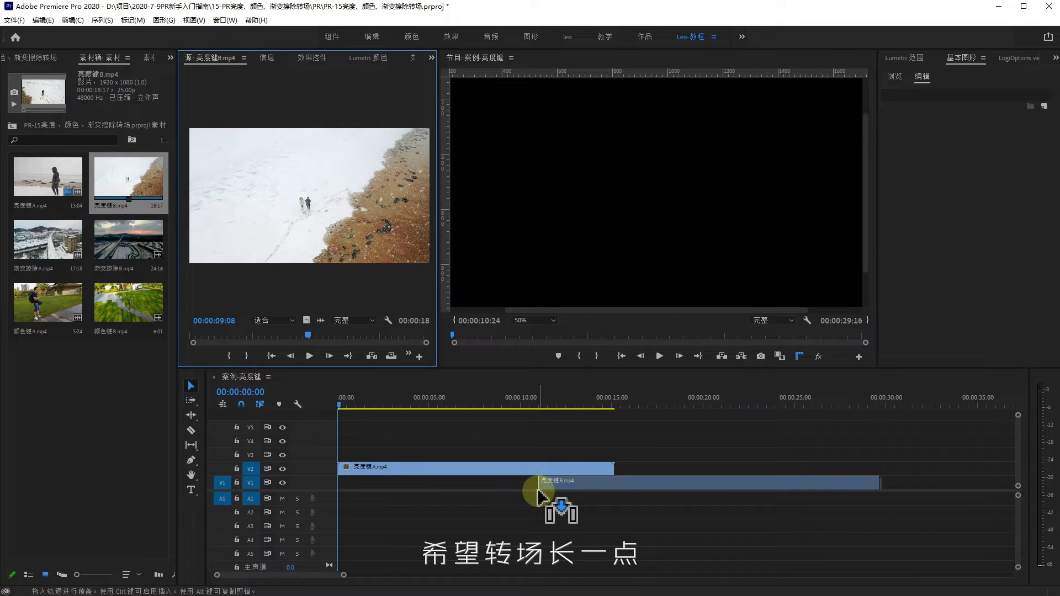
{"action": "left_click_drag", "start_coordinate": [544, 490], "coordinate": [545, 491]}
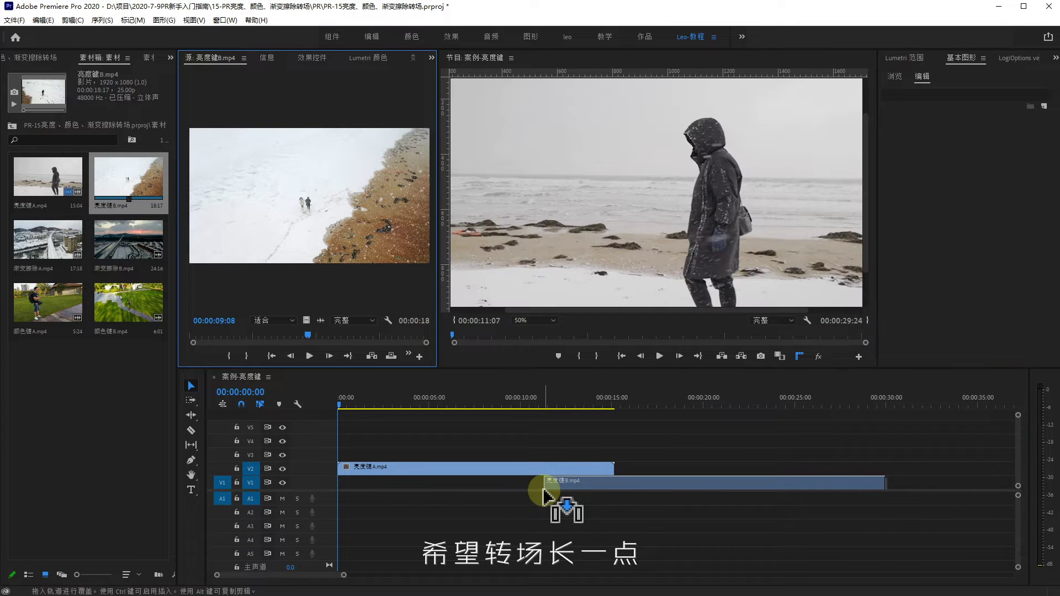
Split 亮度键A.mp4 on V2 at 00:00:11:08, where the overlap begins, and select the overlapping piece
{"action": "left_click", "coordinate": [544, 406]}
{"action": "left_click", "coordinate": [191, 430]}
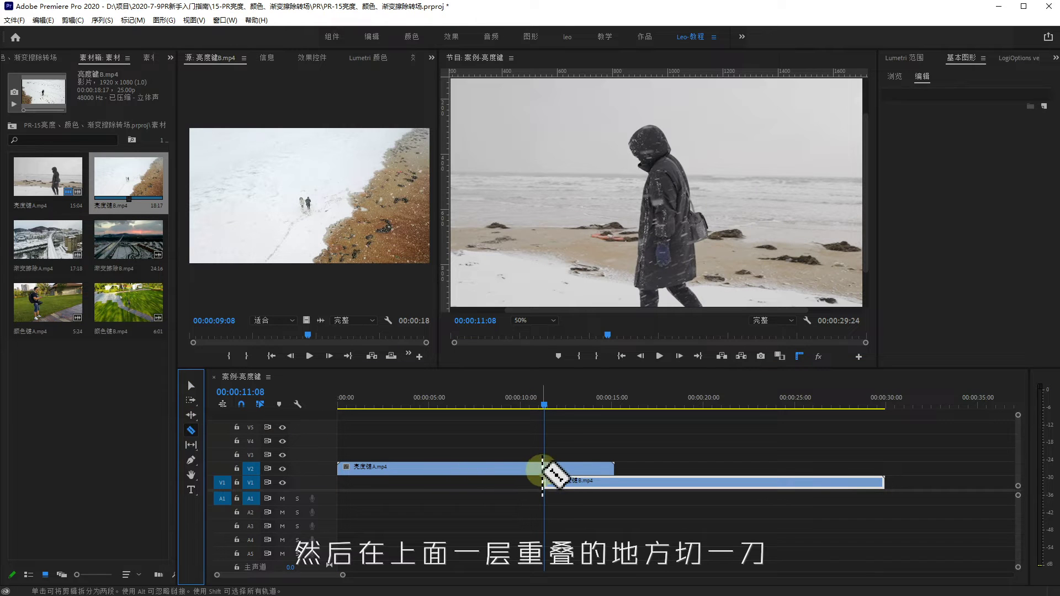
{"action": "left_click", "coordinate": [545, 468]}
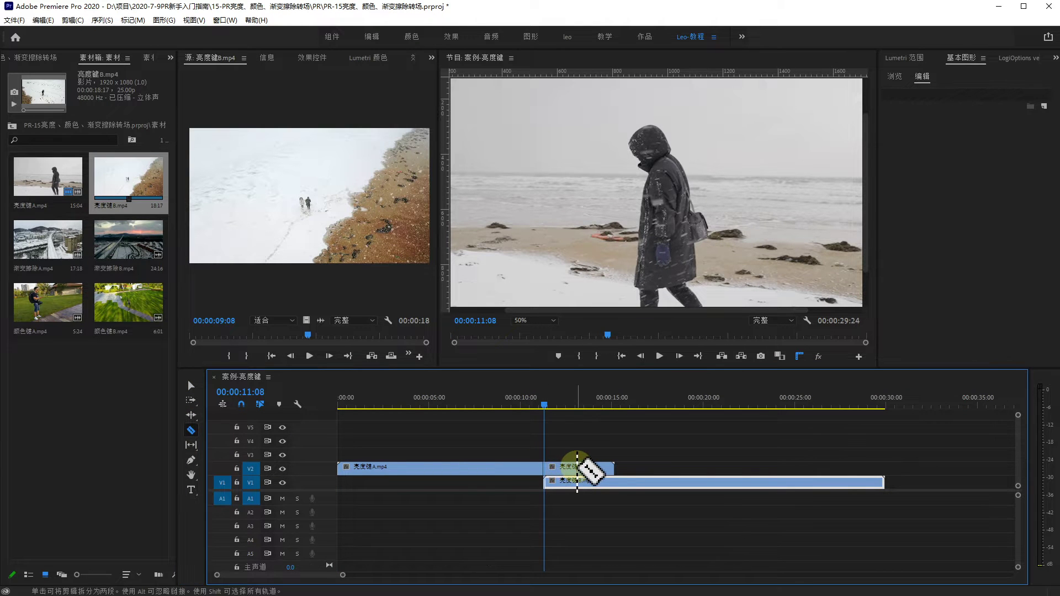
{"action": "key", "text": "v"}
{"action": "left_click", "coordinate": [570, 471]}
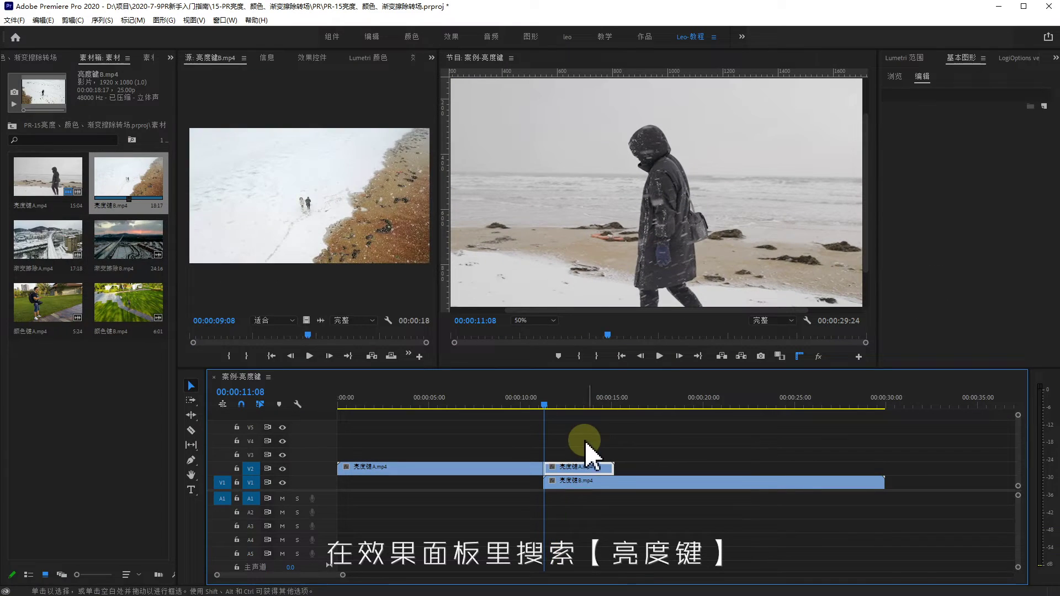
Search the effects for 亮度 and apply the 亮度键 video effect to the overlapping piece of 亮度键A.mp4
{"action": "key", "text": "shift+7"}
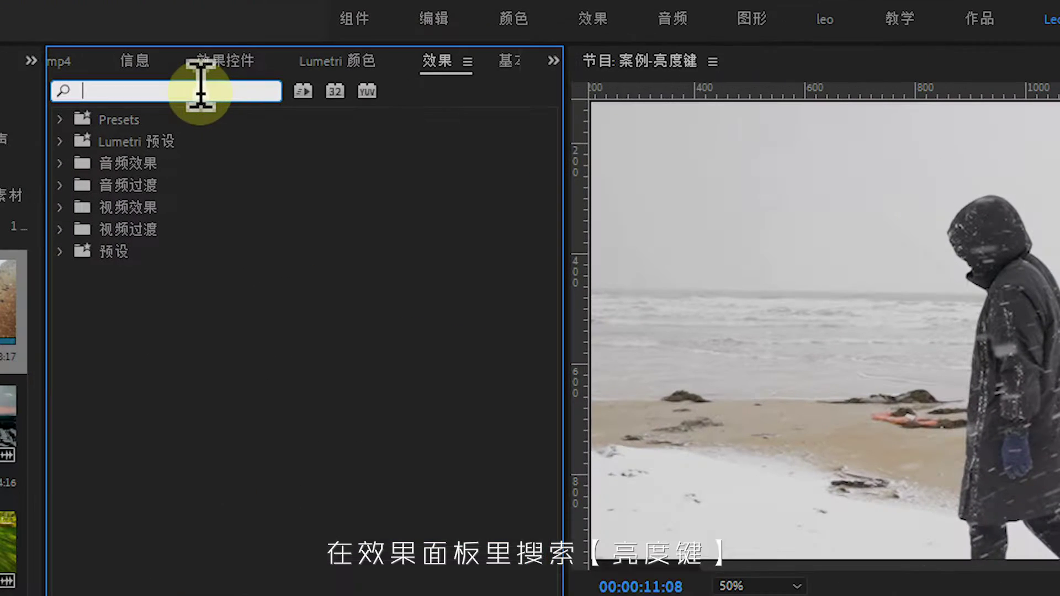
{"action": "type", "text": "亮度"}
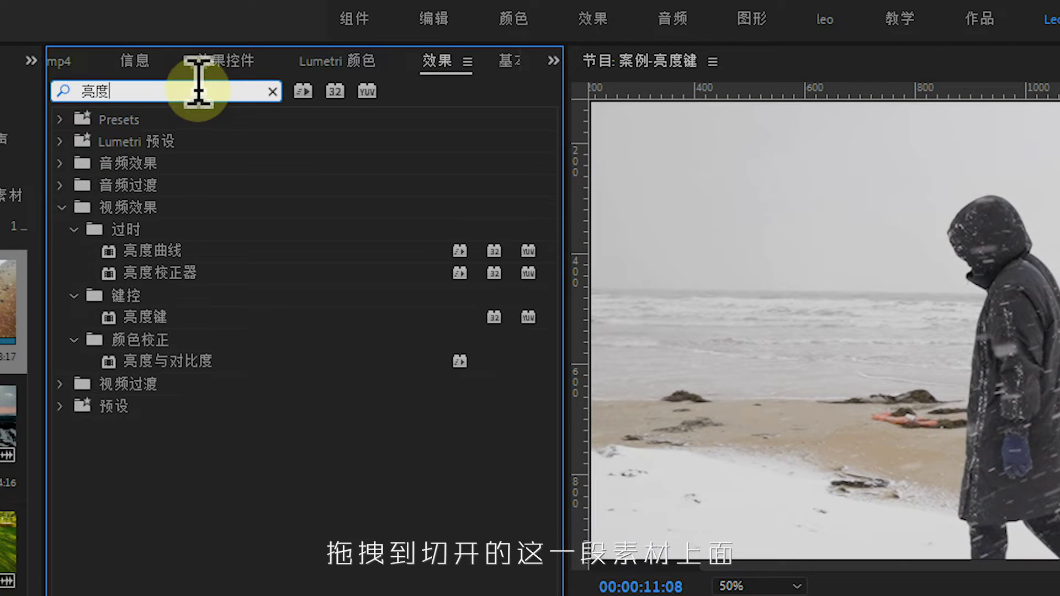
{"action": "left_click", "coordinate": [231, 186]}
{"action": "left_click_drag", "start_coordinate": [783, 358], "coordinate": [857, 463]}
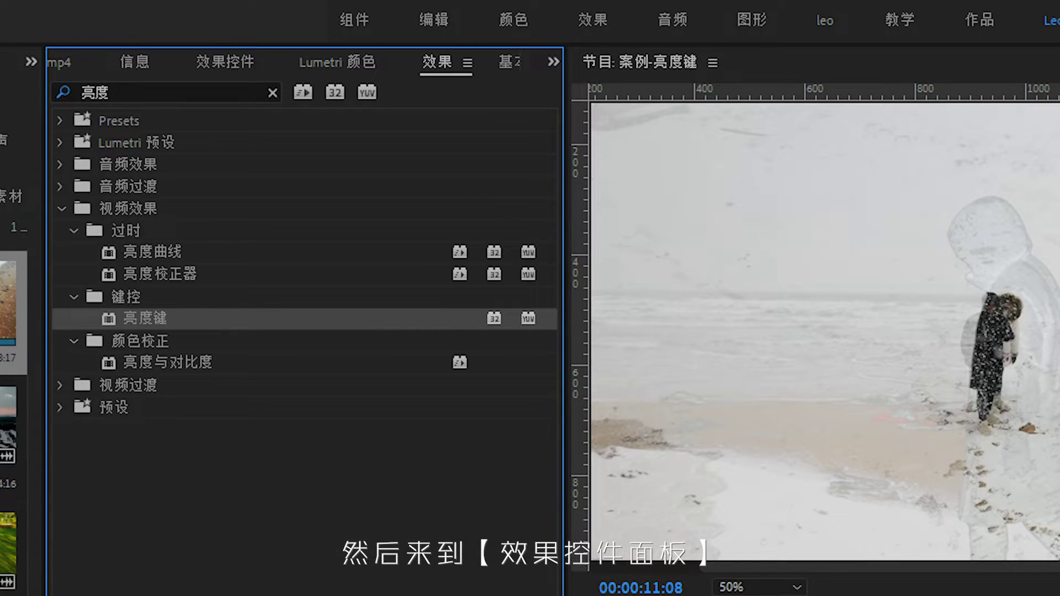
Enable keyframing for the 亮度键 effect's 阈值 and 屏蔽度 at 00:00:11:08, with both values at 0%
{"action": "left_click", "coordinate": [241, 62]}
{"action": "left_click", "coordinate": [113, 476]}
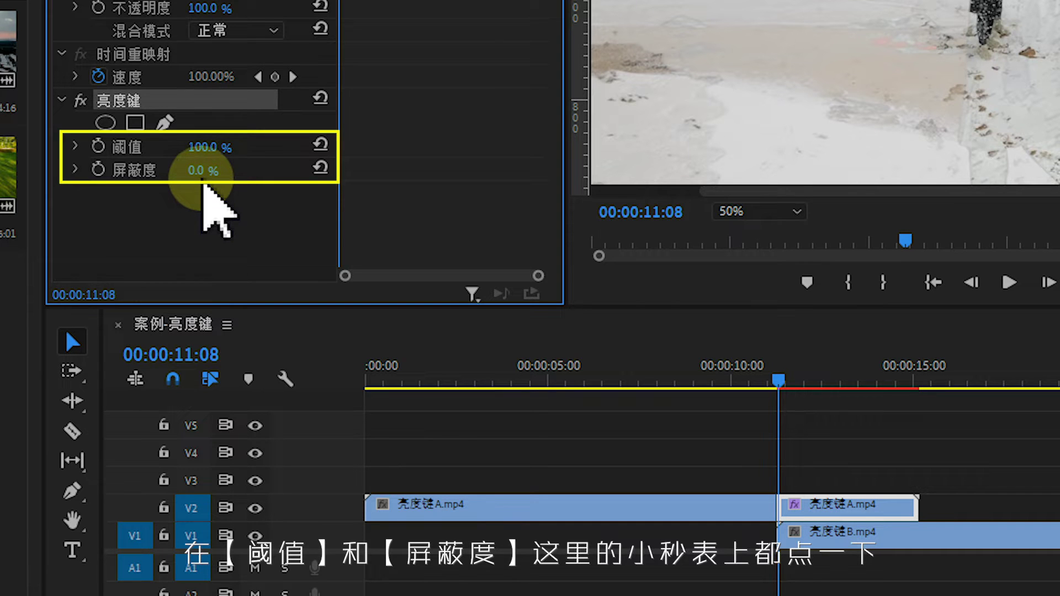
{"action": "left_click", "coordinate": [98, 146]}
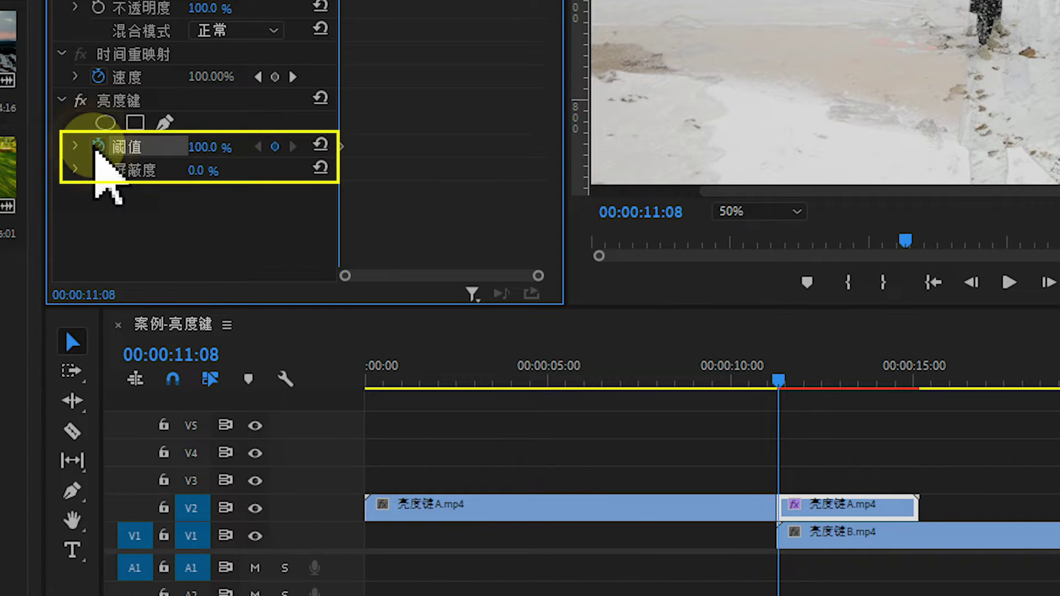
{"action": "left_click", "coordinate": [98, 169]}
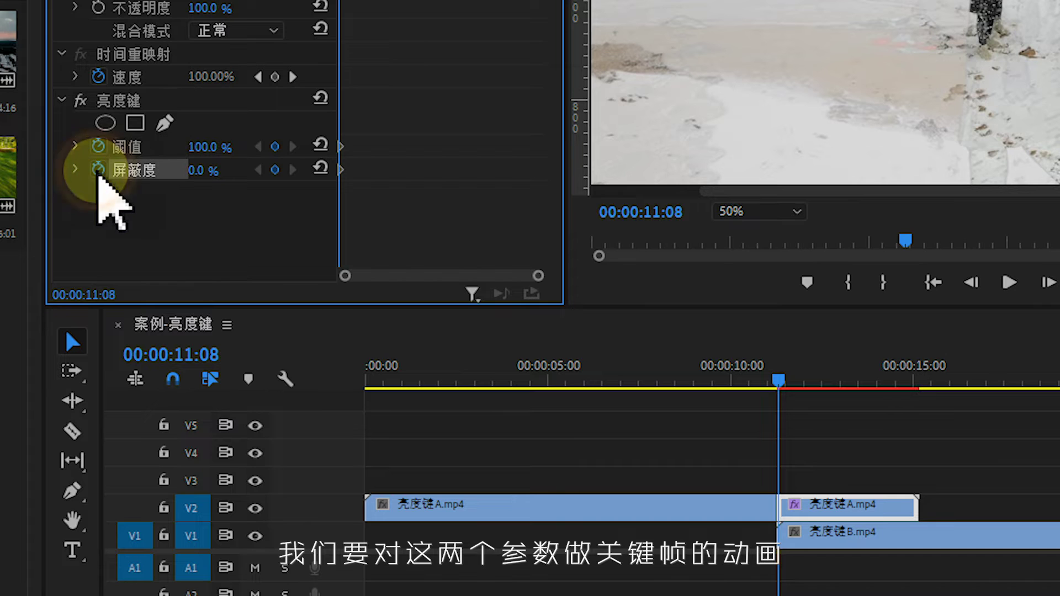
{"action": "left_click", "coordinate": [229, 145]}
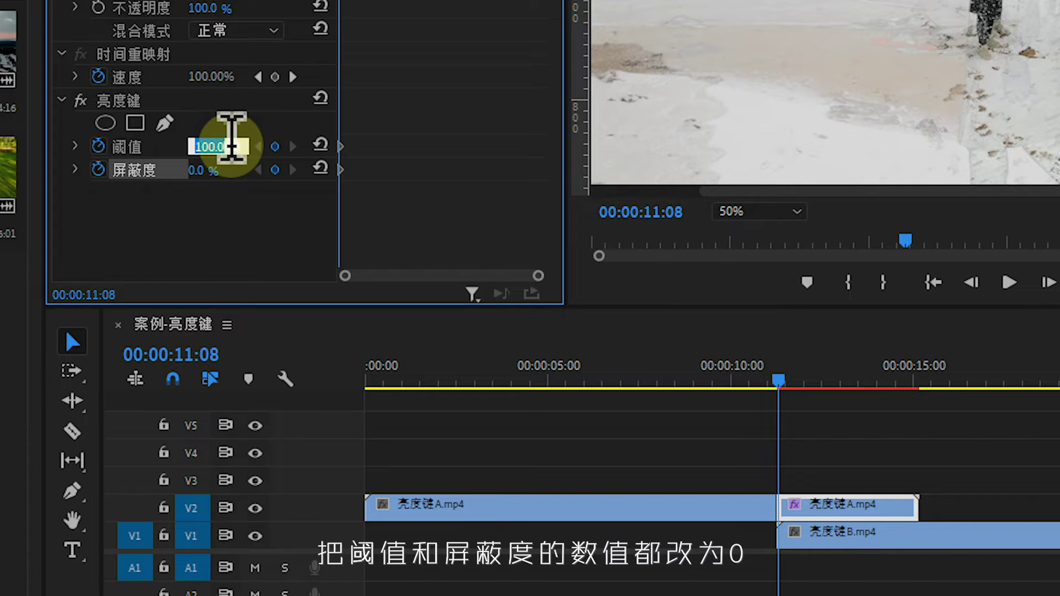
{"action": "left_click", "coordinate": [219, 165]}
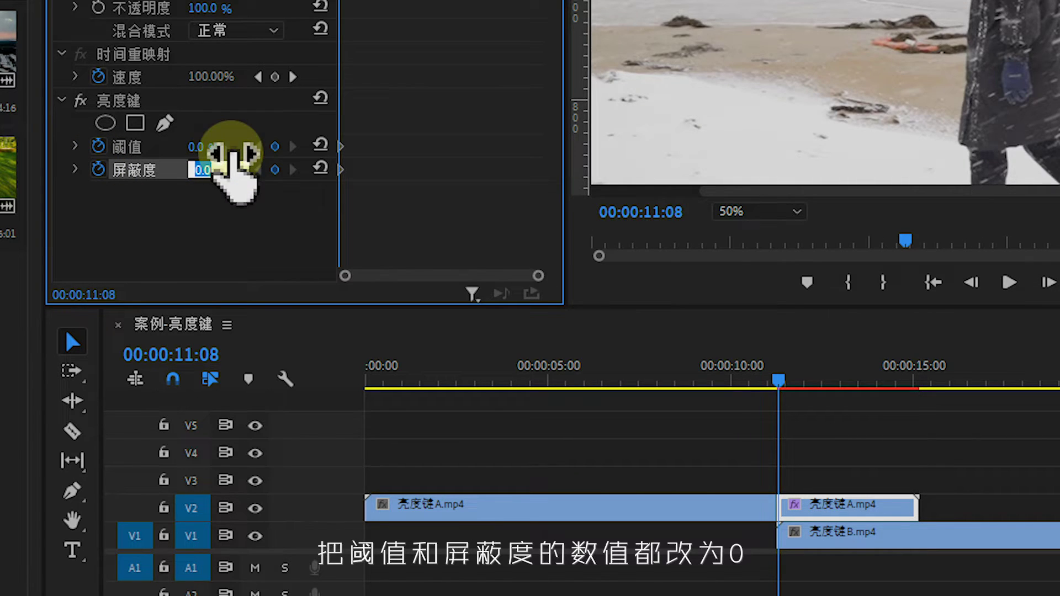
Keyframe 阈值 and 屏蔽度 to 100% at 00:00:15:00 and preview the luminance transition from the start of the overlap
{"action": "left_click_drag", "start_coordinate": [780, 381], "coordinate": [916, 386]}
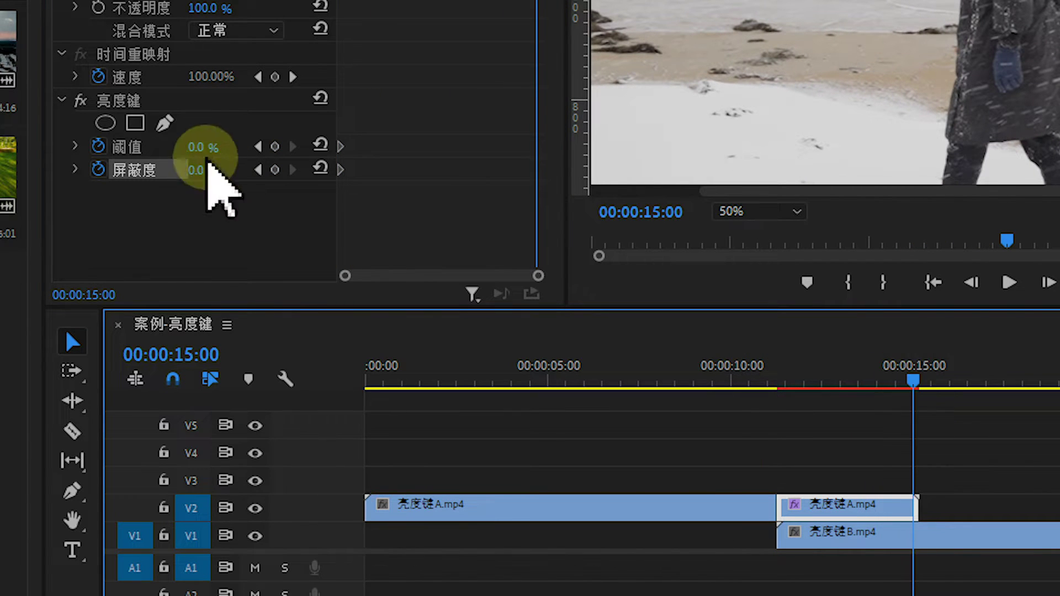
{"action": "left_click", "coordinate": [232, 145]}
{"action": "left_click", "coordinate": [219, 166]}
{"action": "type", "text": "10"}
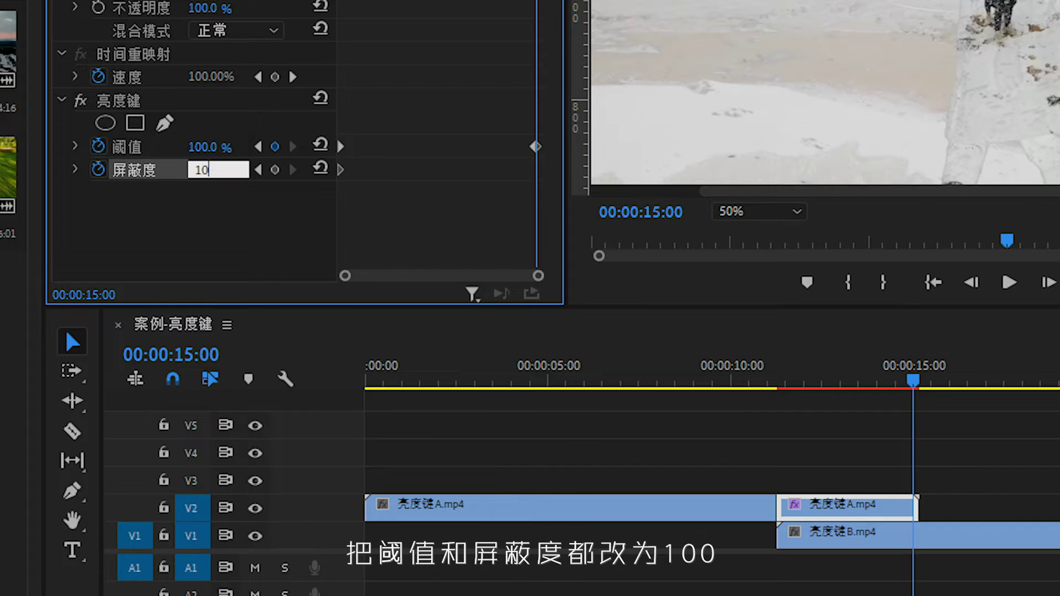
{"action": "type", "text": "0"}
{"action": "left_click", "coordinate": [215, 196]}
{"action": "left_click", "coordinate": [552, 514]}
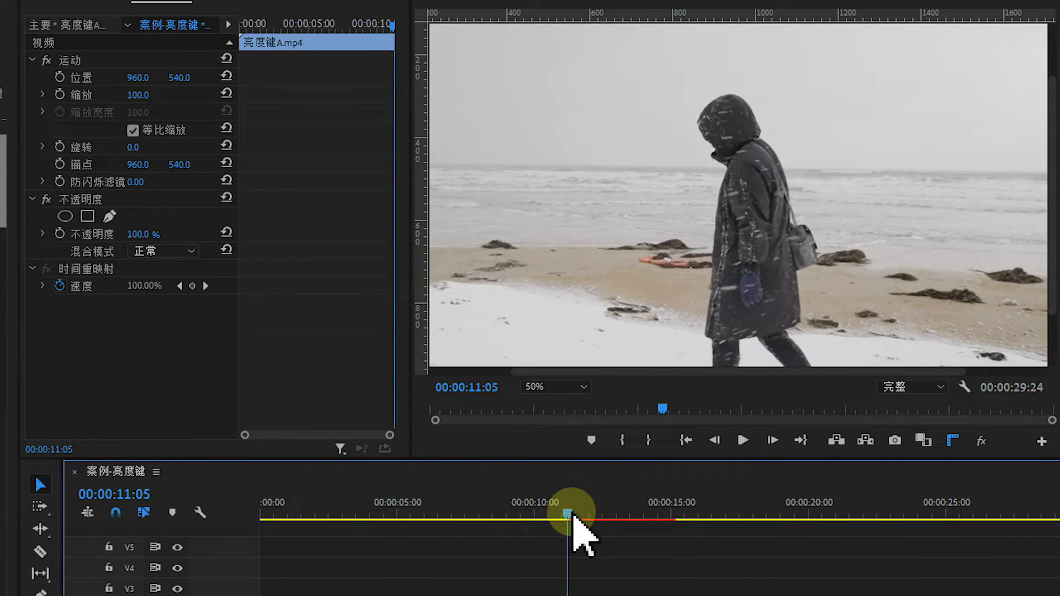
{"action": "left_click_drag", "start_coordinate": [572, 515], "coordinate": [595, 517]}
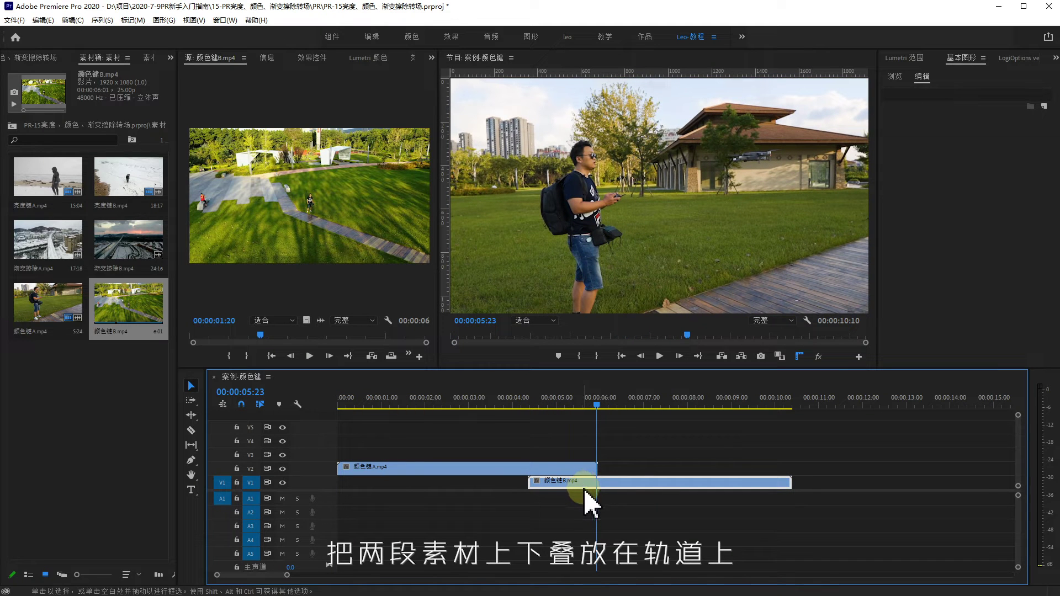
Split 颜色键A.mp4 where it starts to overlap 颜色键B.mp4 and apply the 颜色键 effect to the overlapping piece
{"action": "left_click", "coordinate": [191, 430]}
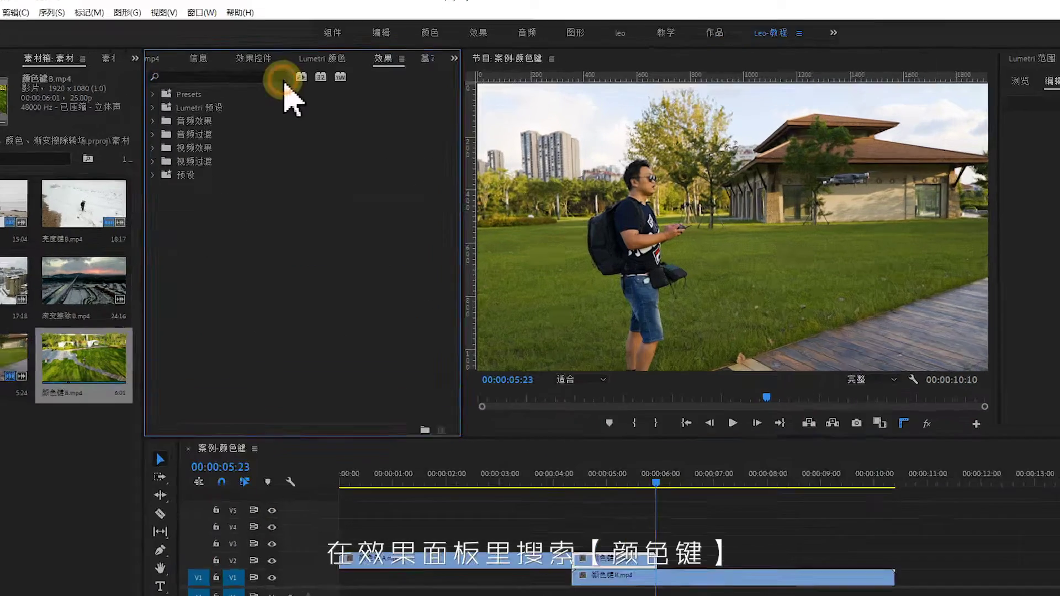
{"action": "left_click", "coordinate": [261, 72]}
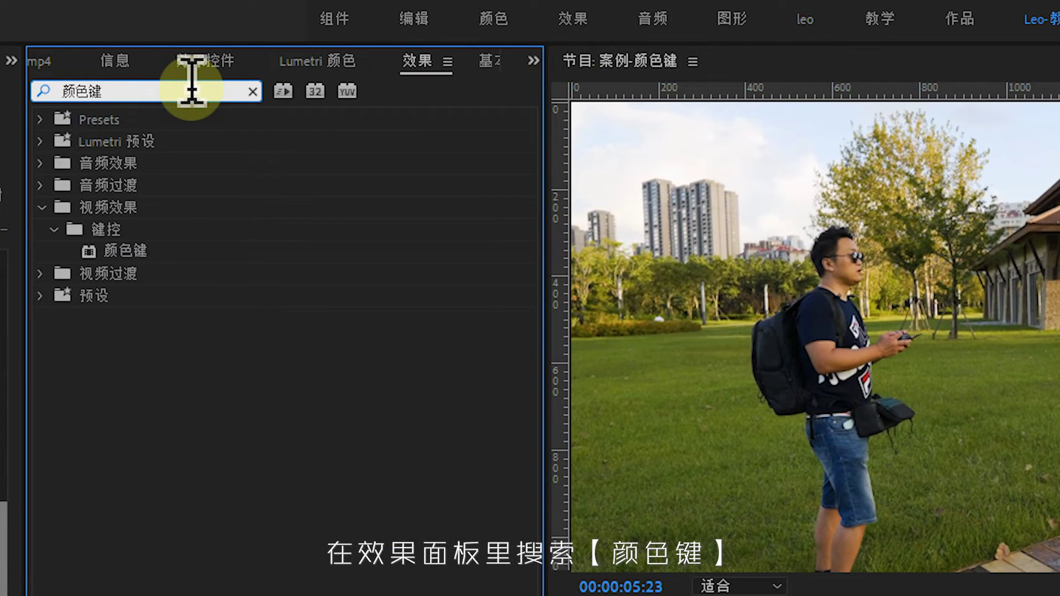
{"action": "left_click_drag", "start_coordinate": [171, 248], "coordinate": [801, 436]}
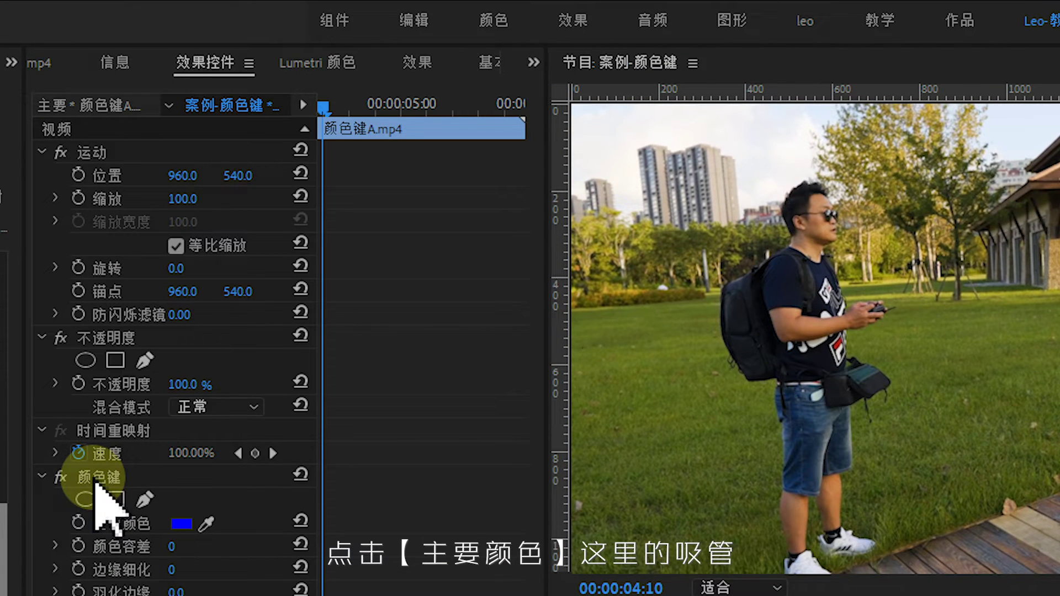
Sample the lawn's green as the 颜色键 effect's 主要颜色 and enable 颜色容差 keyframing at 00:00:04:10
{"action": "left_click", "coordinate": [95, 478]}
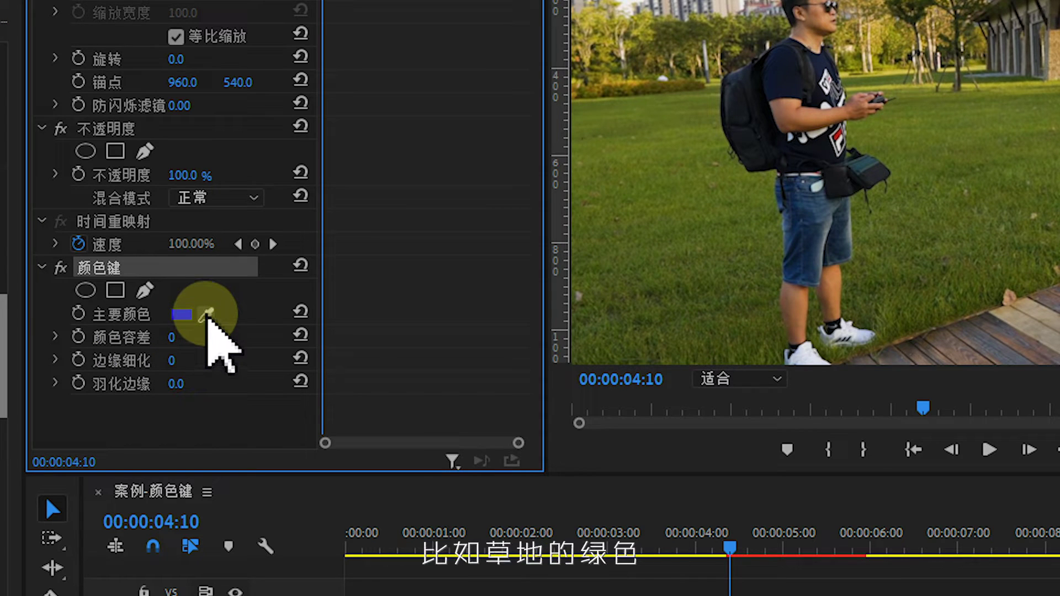
{"action": "left_click_drag", "start_coordinate": [201, 319], "coordinate": [993, 147]}
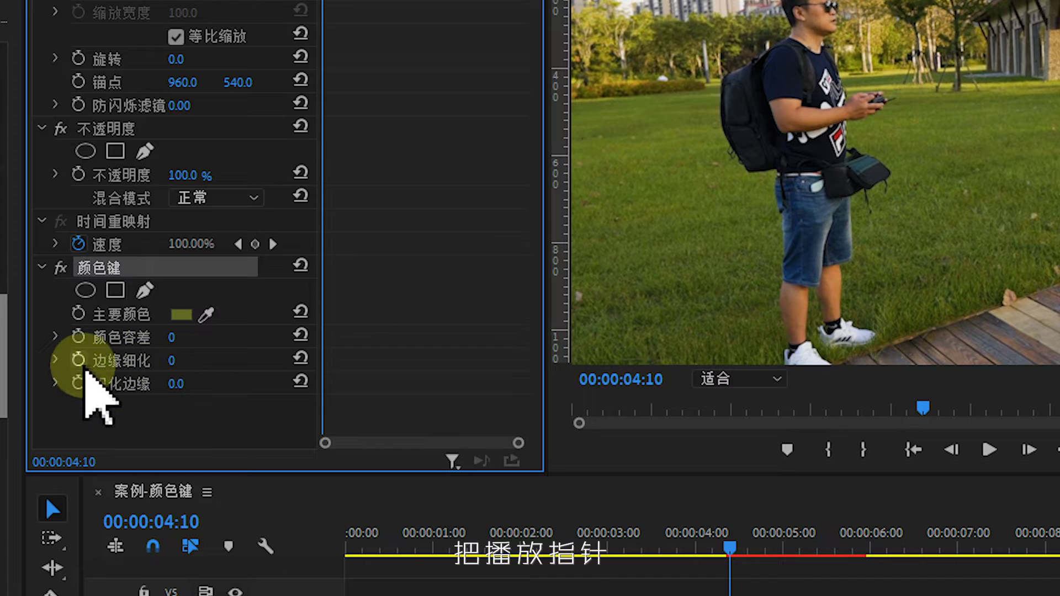
{"action": "left_click", "coordinate": [79, 337]}
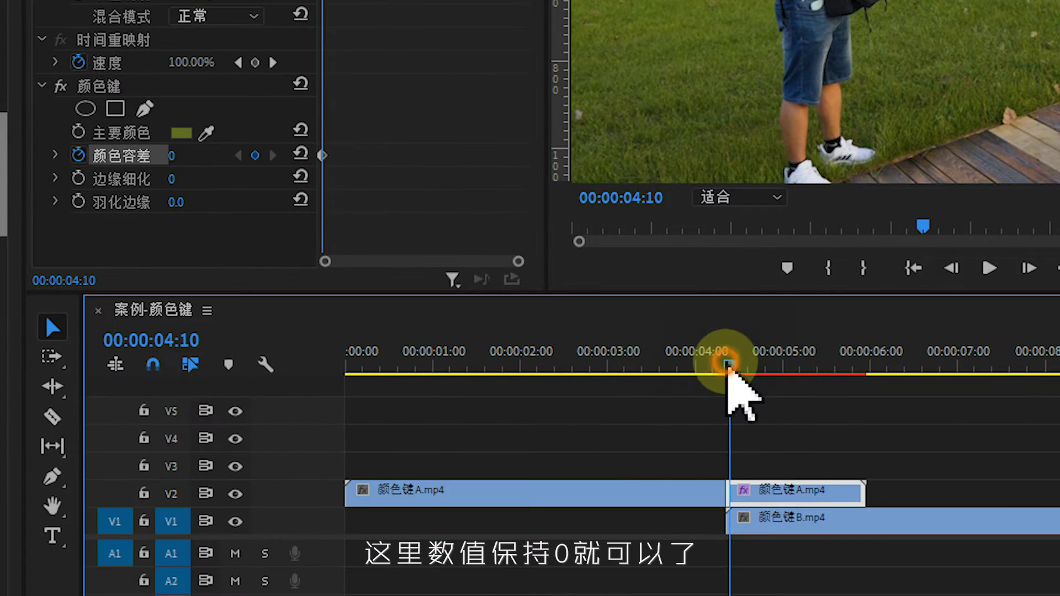
Keyframe 颜色容差 to 255 at 00:00:05:22 and preview the colour transition back through the overlap
{"action": "left_click_drag", "start_coordinate": [727, 367], "coordinate": [859, 363]}
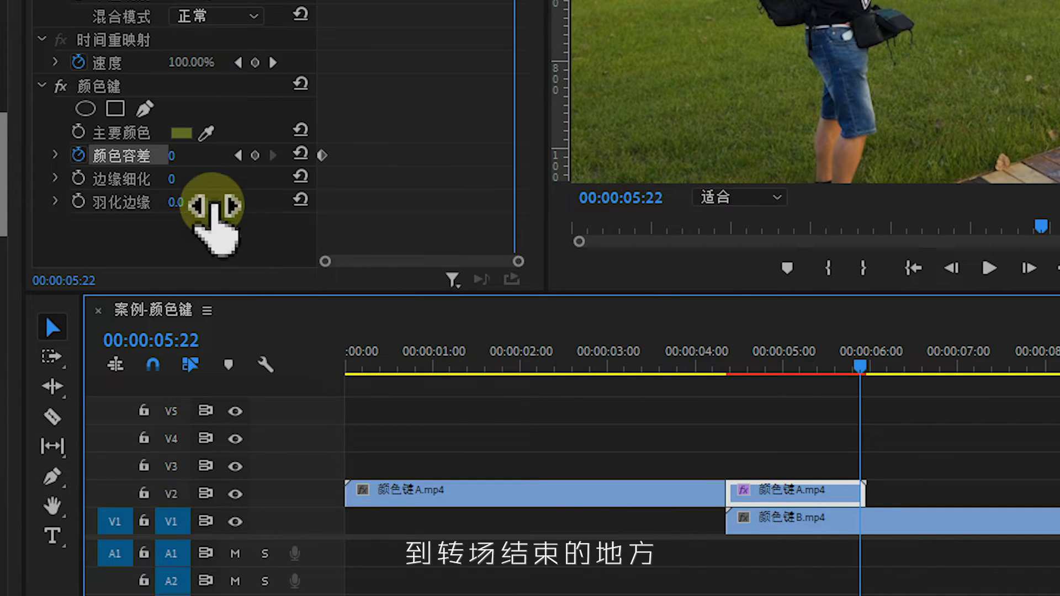
{"action": "left_click", "coordinate": [199, 155]}
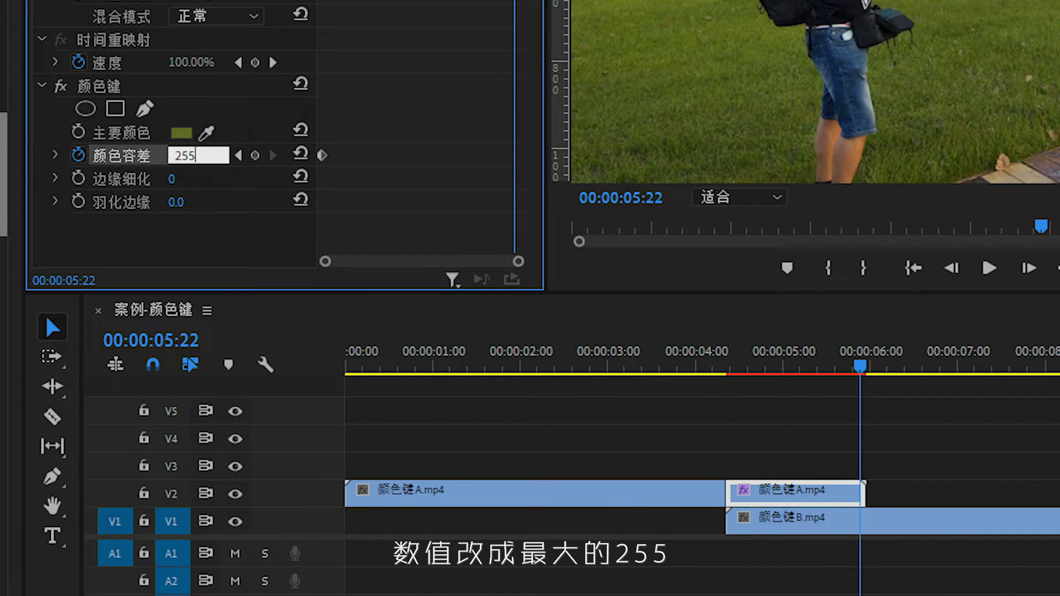
{"action": "left_click", "coordinate": [146, 160]}
{"action": "left_click_drag", "start_coordinate": [881, 523], "coordinate": [730, 554]}
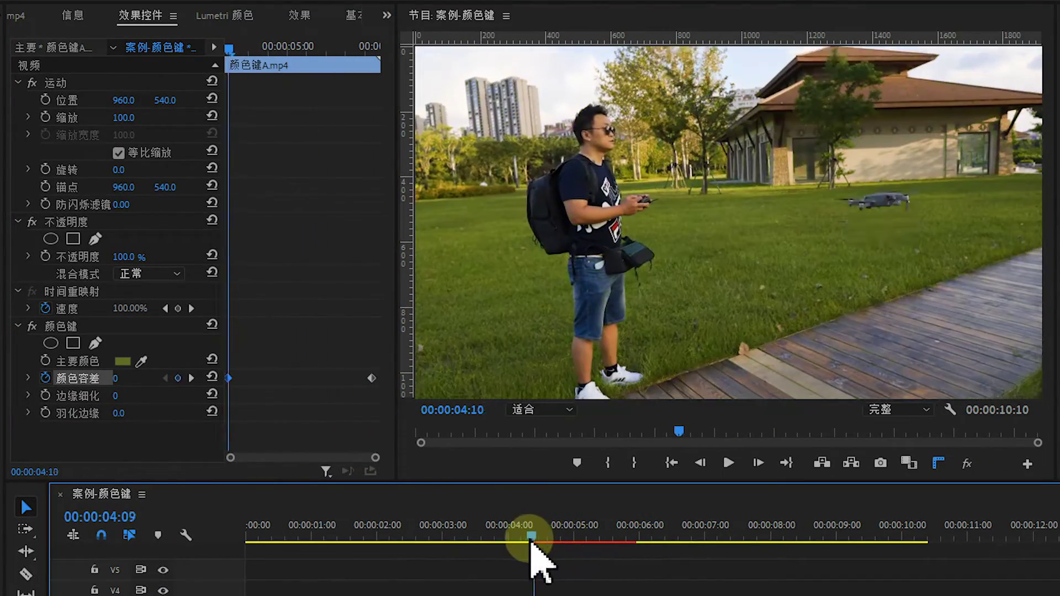
Try the white of the sky as the 主要颜色 and preview the transition across the overlap
{"action": "mouse_move", "coordinate": [532, 546]}
{"action": "left_mouse_down"}
{"action": "mouse_move", "coordinate": [521, 545]}
{"action": "mouse_move", "coordinate": [613, 544]}
{"action": "mouse_move", "coordinate": [537, 546]}
{"action": "left_mouse_up"}
{"action": "left_click", "coordinate": [142, 365]}
{"action": "left_click_drag", "start_coordinate": [144, 367], "coordinate": [752, 62]}
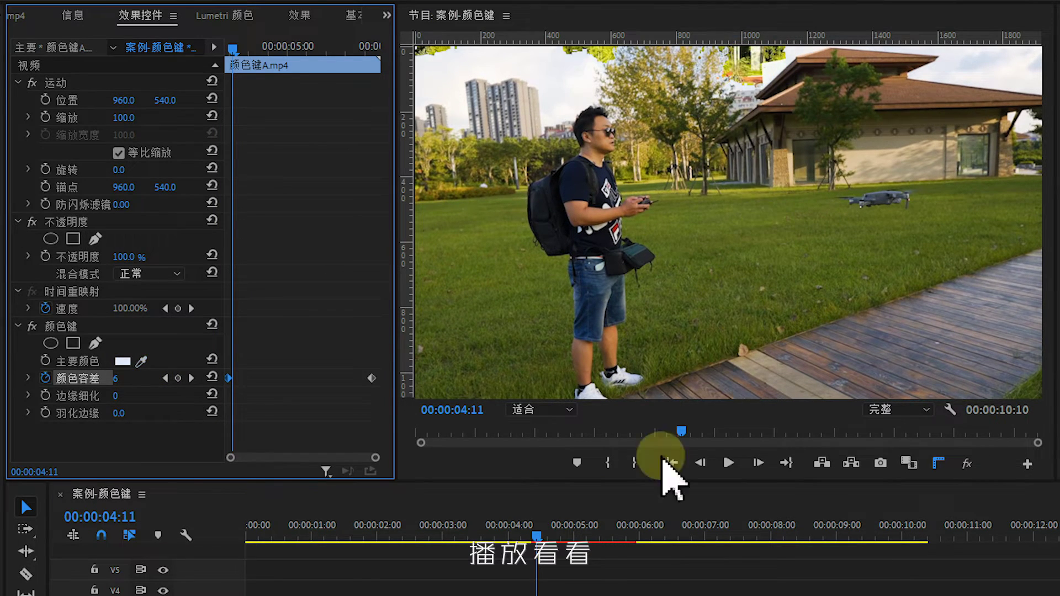
{"action": "left_click", "coordinate": [529, 542]}
{"action": "left_click_drag", "start_coordinate": [529, 538], "coordinate": [661, 537]}
Sample the building roof's brown as the 主要颜色 and preview the transition up to 00:00:04:21
{"action": "left_click_drag", "start_coordinate": [145, 360], "coordinate": [912, 87]}
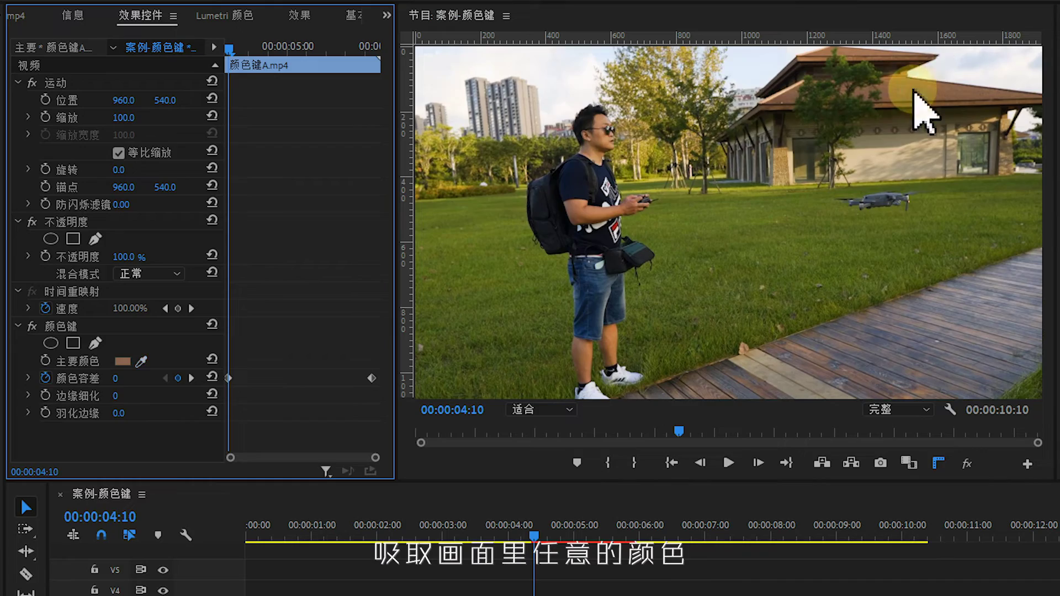
{"action": "left_click_drag", "start_coordinate": [532, 540], "coordinate": [563, 539]}
Try 边缘细化 at 2 and 羽化边缘 at 13.0, preview the softened edges, and reset both values
{"action": "left_click", "coordinate": [114, 396]}
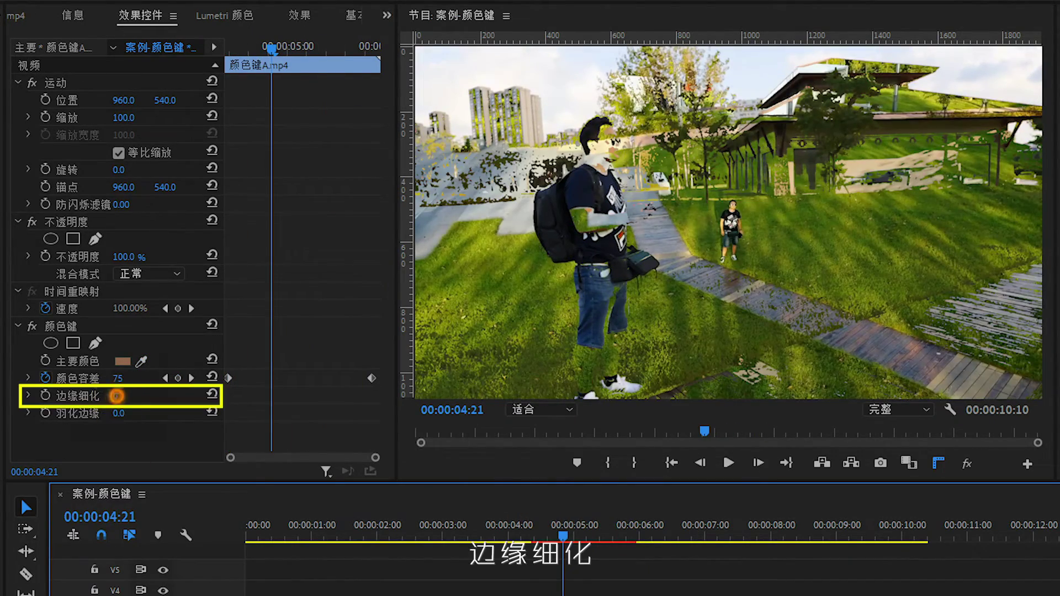
{"action": "left_click_drag", "start_coordinate": [114, 396], "coordinate": [171, 436]}
{"action": "left_click_drag", "start_coordinate": [564, 550], "coordinate": [552, 571]}
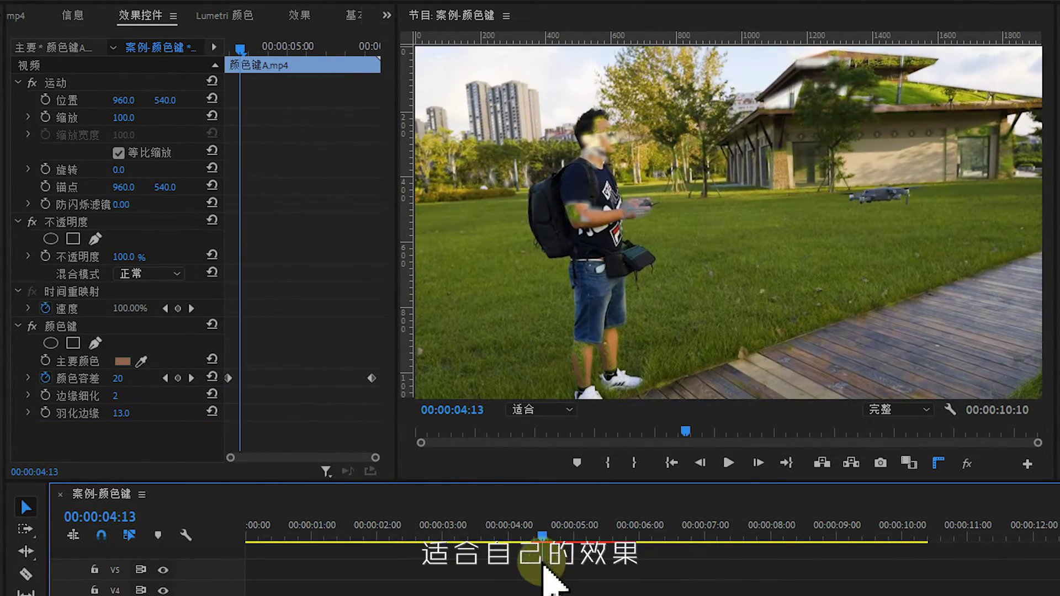
{"action": "left_click", "coordinate": [212, 413]}
{"action": "left_click", "coordinate": [212, 396]}
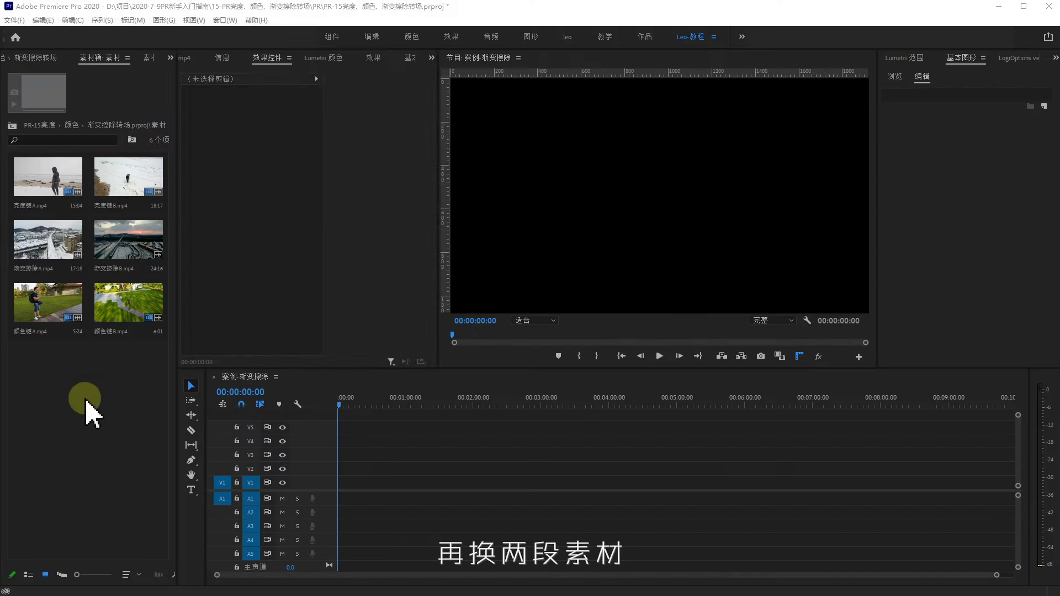
Place 渐变擦除A.mp4 on V2 at the sequence start and 渐变擦除B.mp4 video-only on V1, overlapping its end
{"action": "double_click", "coordinate": [55, 257]}
{"action": "left_click_drag", "start_coordinate": [341, 471], "coordinate": [341, 471]}
{"action": "left_click_drag", "start_coordinate": [996, 575], "coordinate": [693, 574]}
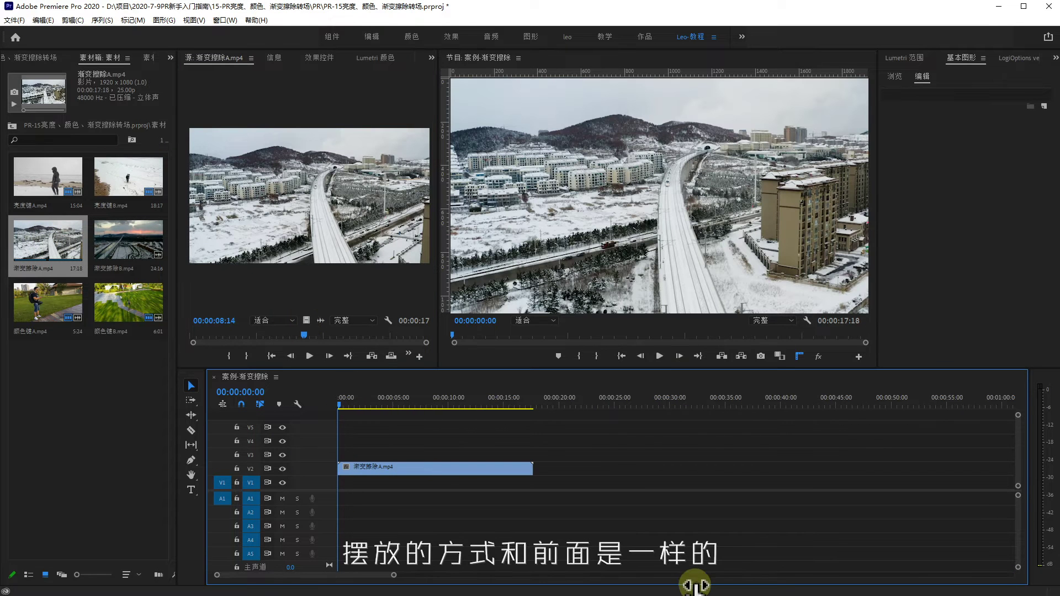
{"action": "double_click", "coordinate": [128, 240]}
{"action": "left_click_drag", "start_coordinate": [307, 319], "coordinate": [474, 488]}
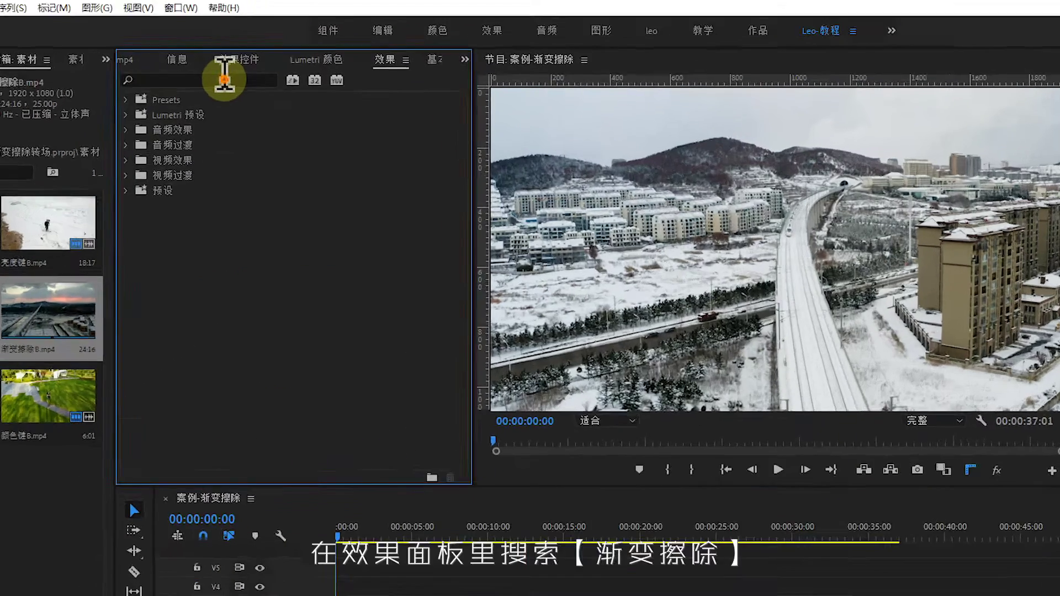
Find 渐变擦除 under 视频效果 > 过渡 and apply it to the 渐变擦除A.mp4 segment on V2 that overlaps 渐变擦除B.mp4
{"action": "left_click", "coordinate": [256, 72]}
{"action": "type", "text": "渐变擦除"}
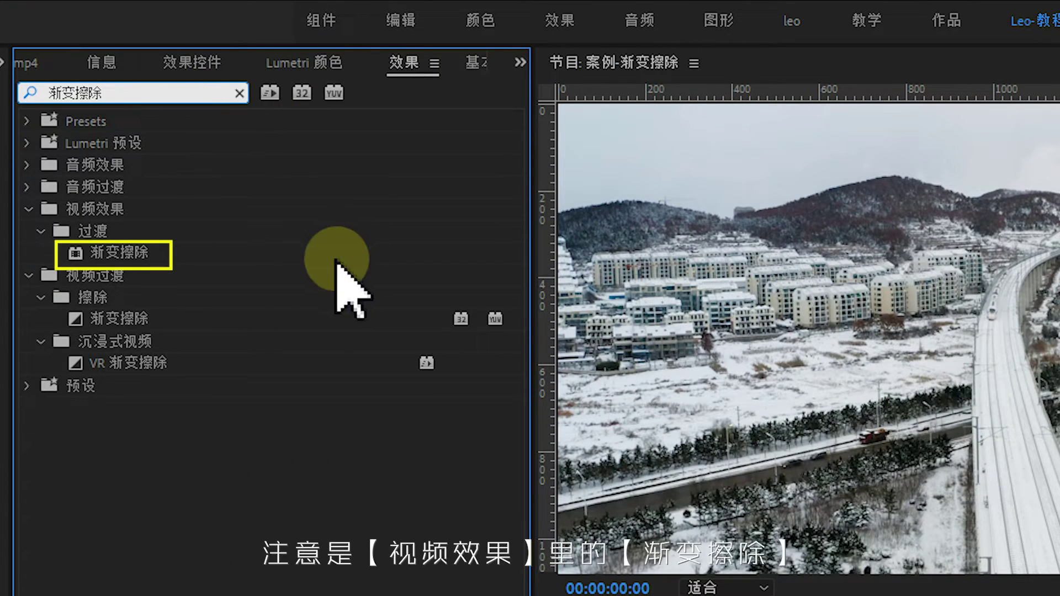
{"action": "left_click_drag", "start_coordinate": [156, 260], "coordinate": [669, 469]}
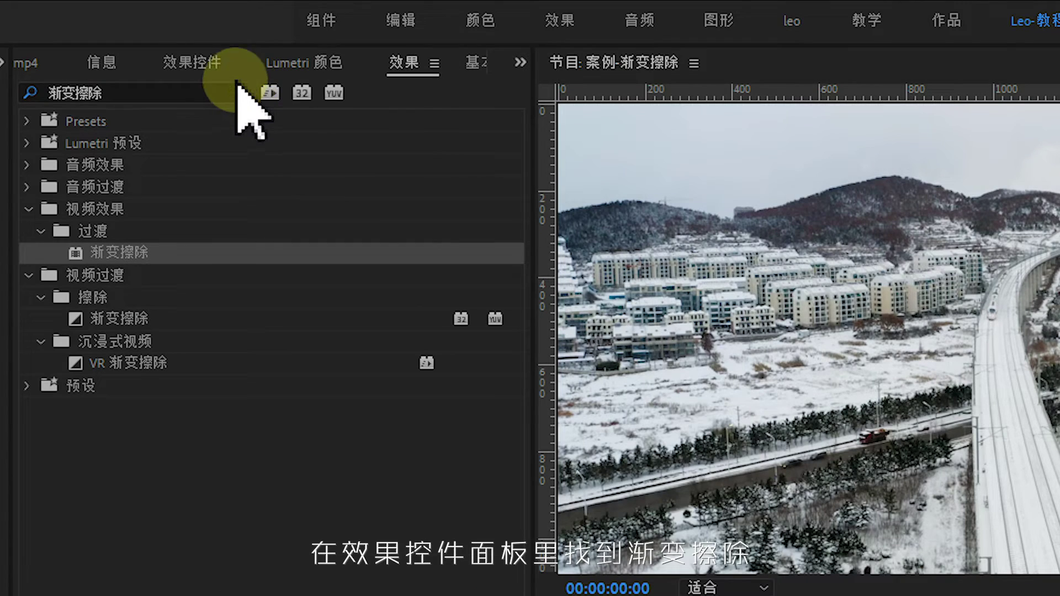
Enable keyframing for 过渡完成 of the 渐变擦除 effect with a 0% keyframe at 00:00:12:14, where the overlap starts
{"action": "left_click", "coordinate": [200, 62]}
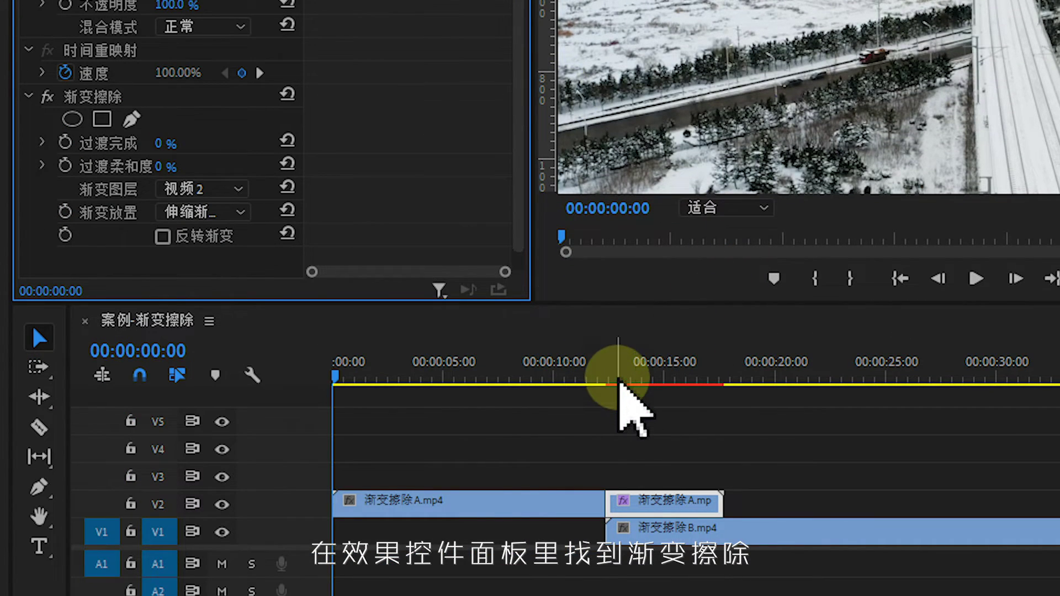
{"action": "left_click_drag", "start_coordinate": [618, 381], "coordinate": [609, 381]}
{"action": "left_click", "coordinate": [64, 142]}
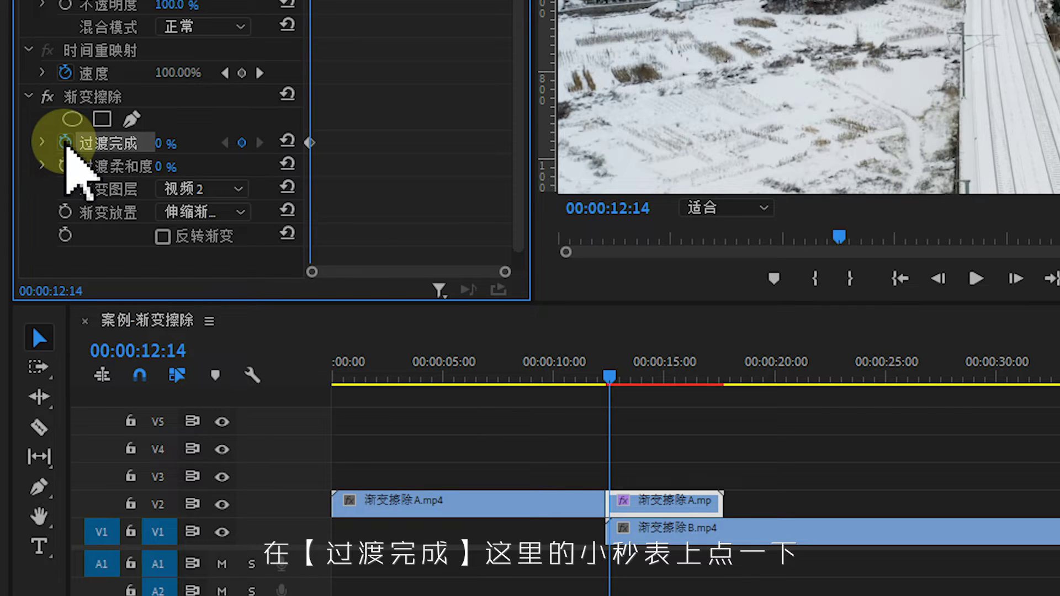
{"action": "left_click", "coordinate": [162, 144]}
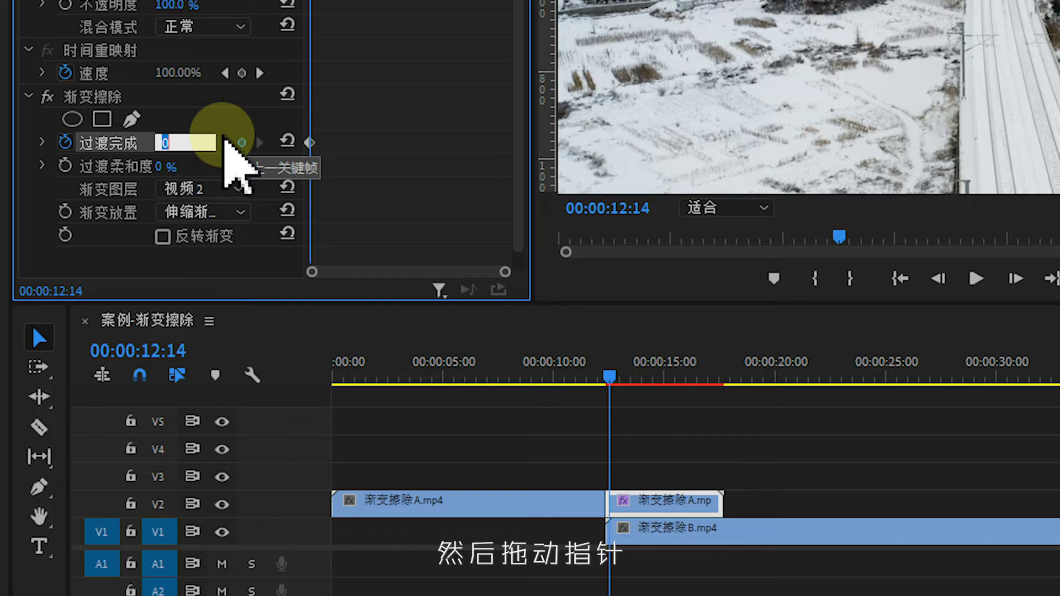
Add a 过渡完成 keyframe at 00:00:17:09 that fully wipes the V2 segment to 渐变擦除B.mp4, and preview the transition
{"action": "left_click_drag", "start_coordinate": [609, 380], "coordinate": [717, 384]}
{"action": "left_click", "coordinate": [186, 139]}
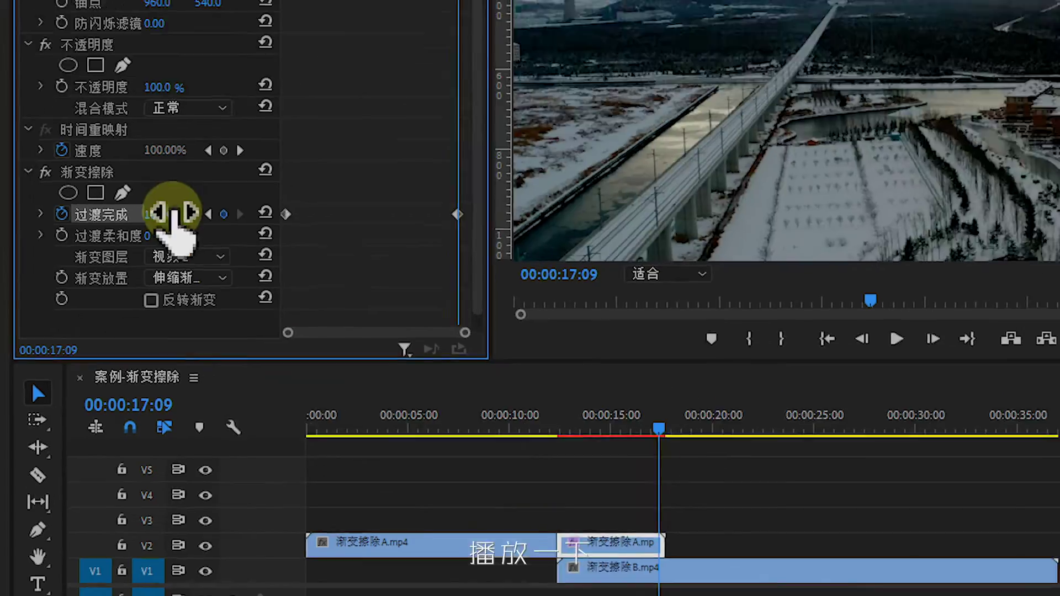
{"action": "left_click_drag", "start_coordinate": [716, 376], "coordinate": [677, 388]}
{"action": "left_click_drag", "start_coordinate": [512, 544], "coordinate": [537, 544]}
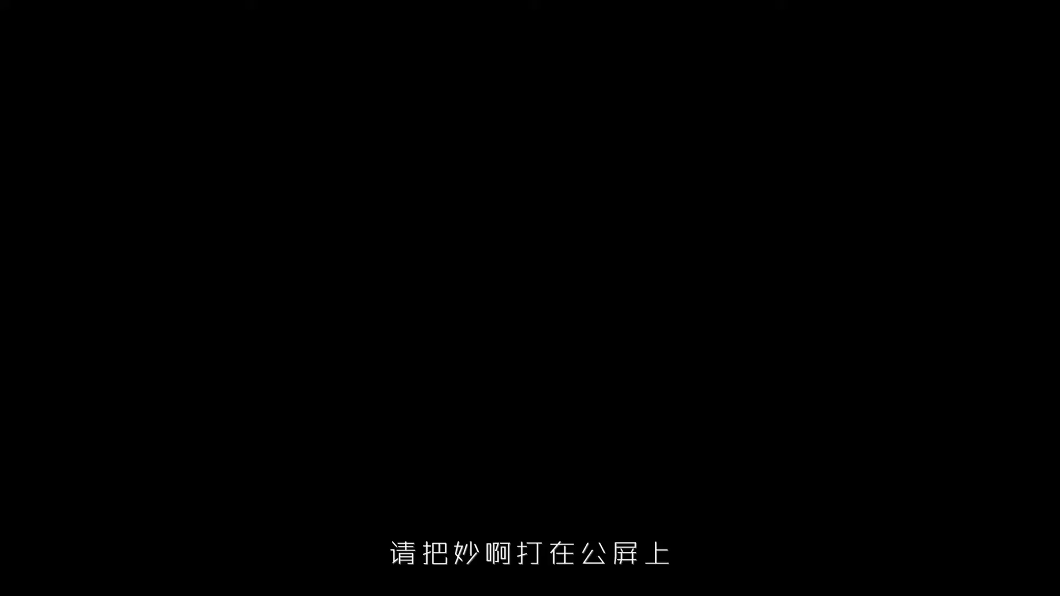